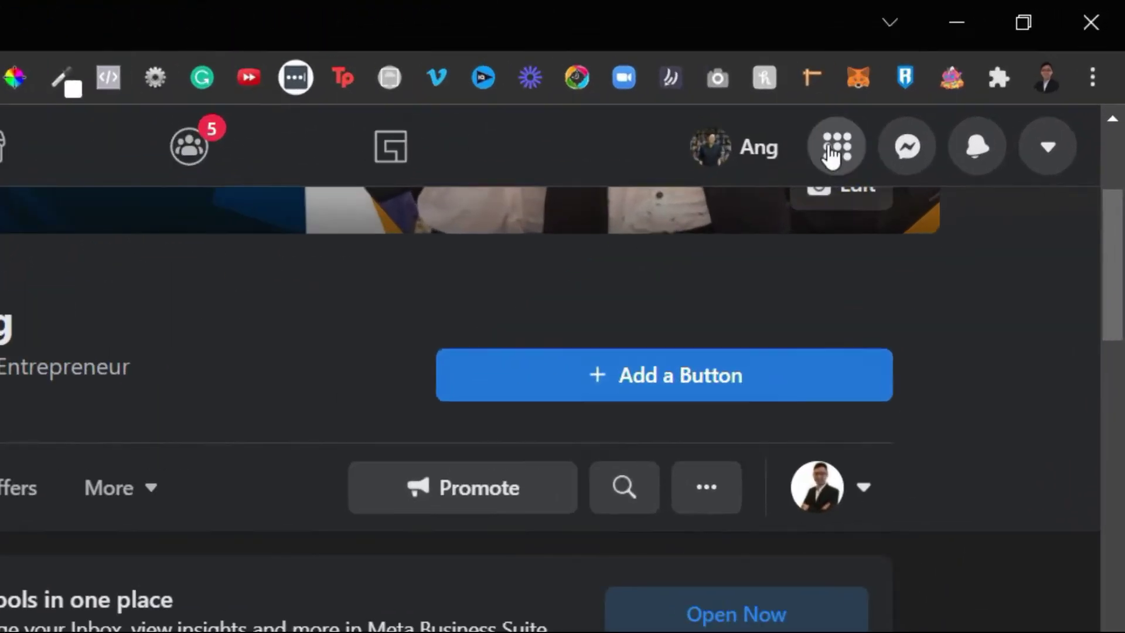
# Find Ads Manager among Facebook's Professional tools, switch to it, and open the On-Facebook leads of the ad flagged Low quality
pyautogui.click(910, 115)
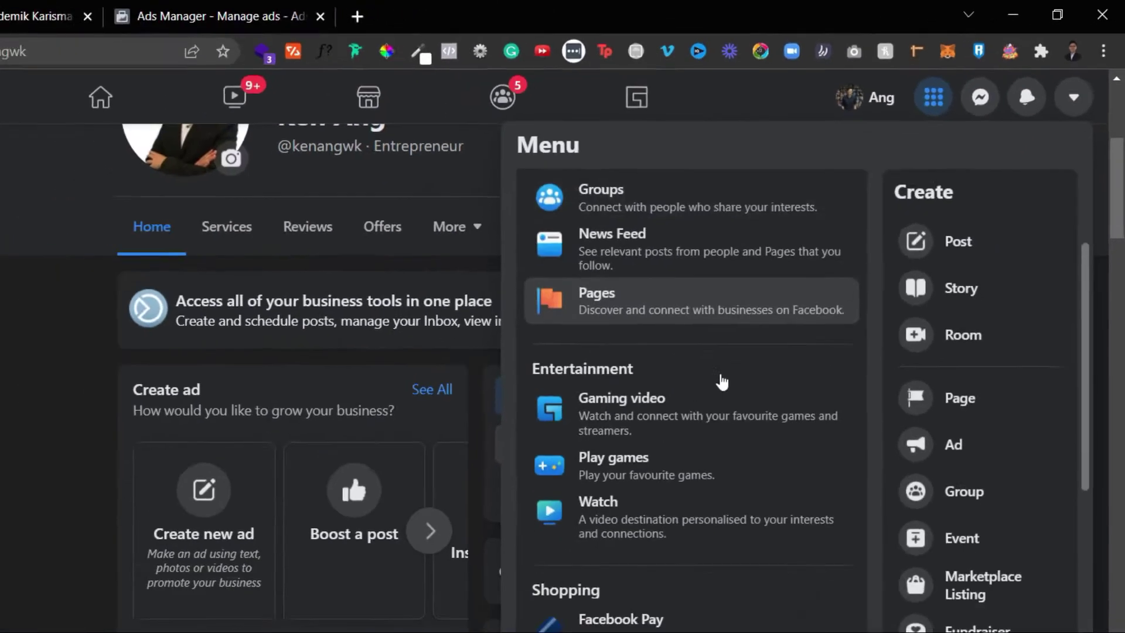
pyautogui.scroll(-5, 517, 570)
pyautogui.scroll(-1, 745, 354)
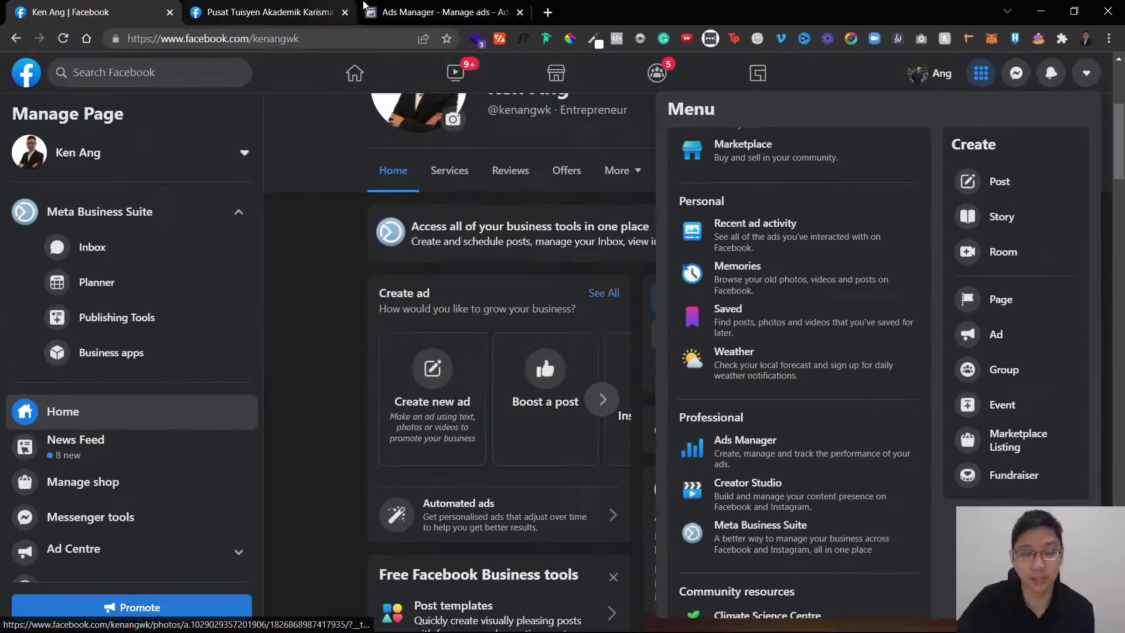
pyautogui.click(363, 5)
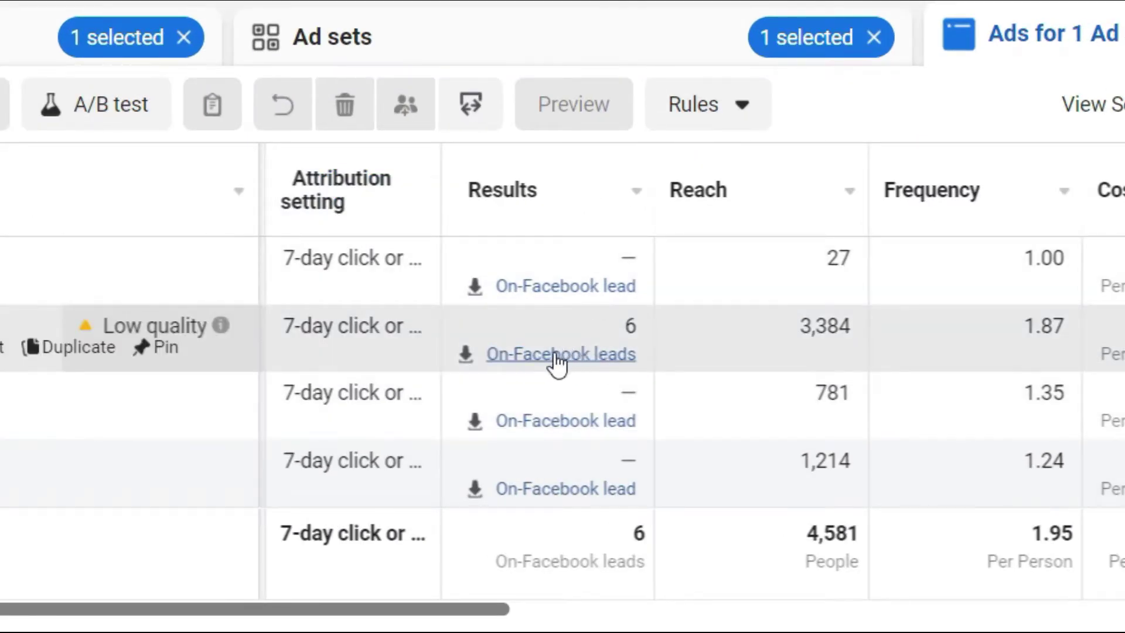
pyautogui.click(592, 366)
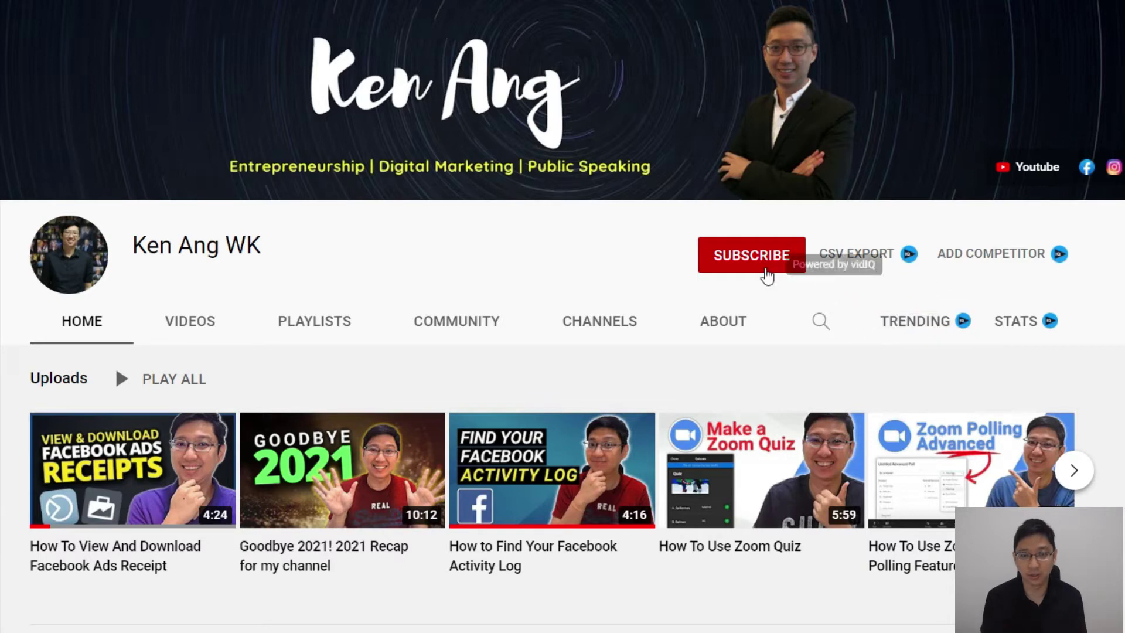
# Subscribe to the YouTube channel and set its notifications to All
pyautogui.click(749, 257)
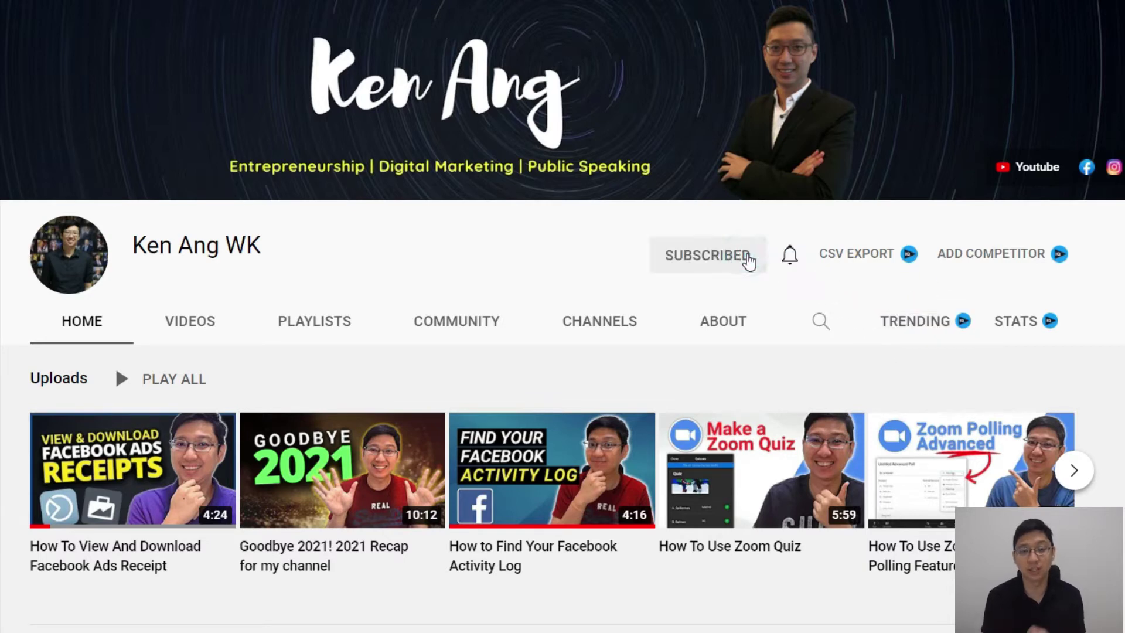
pyautogui.click(790, 258)
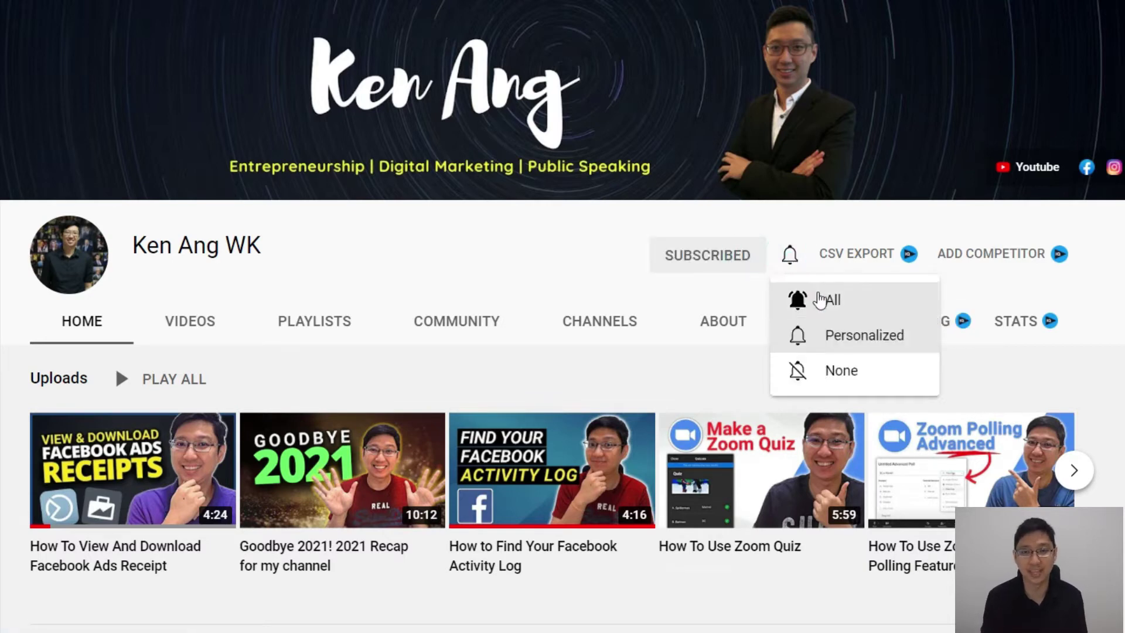
pyautogui.click(799, 297)
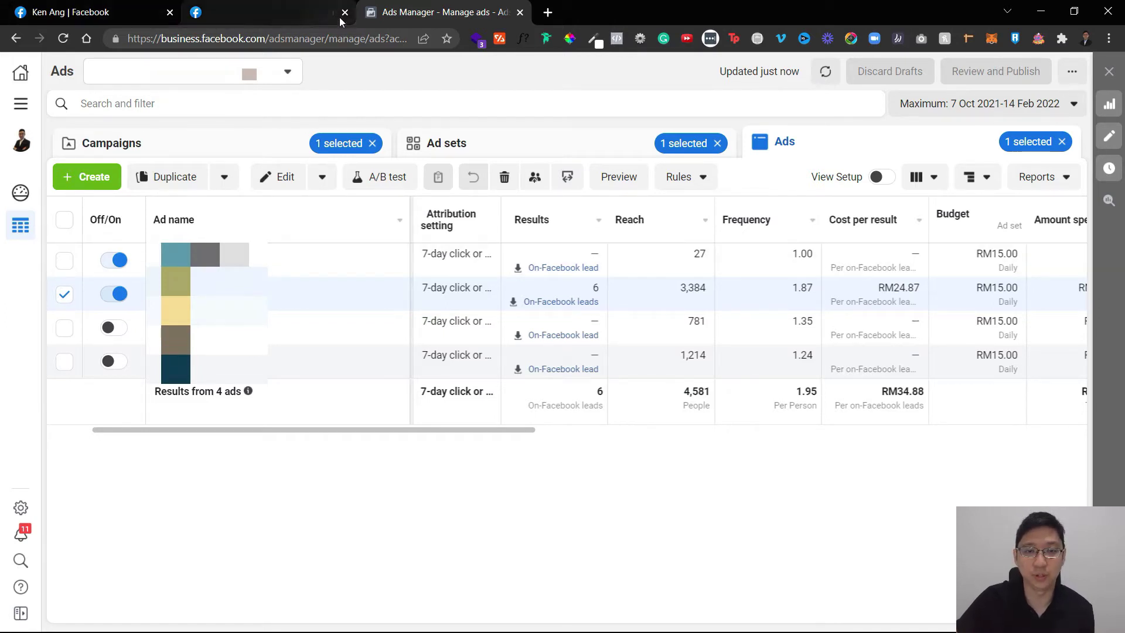
# Check the Manage Page menus of the business Page and the personal-brand Page for a Leads Centre entry
pyautogui.click(258, 12)
pyautogui.scroll(-4, 143, 245)
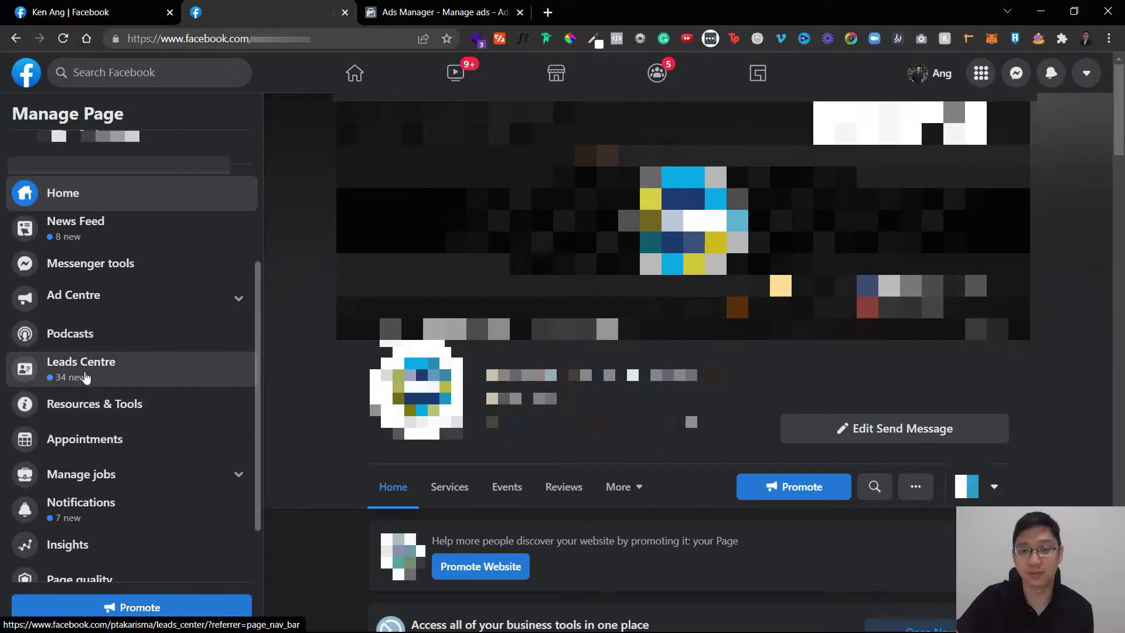
pyautogui.click(86, 14)
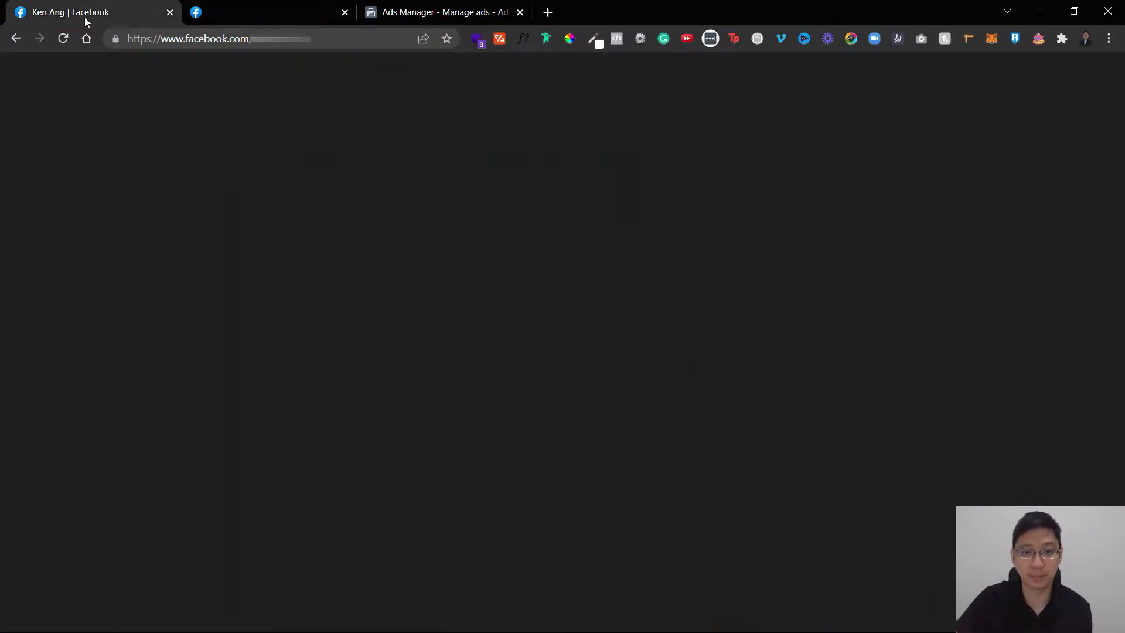
pyautogui.scroll(-2, 161, 381)
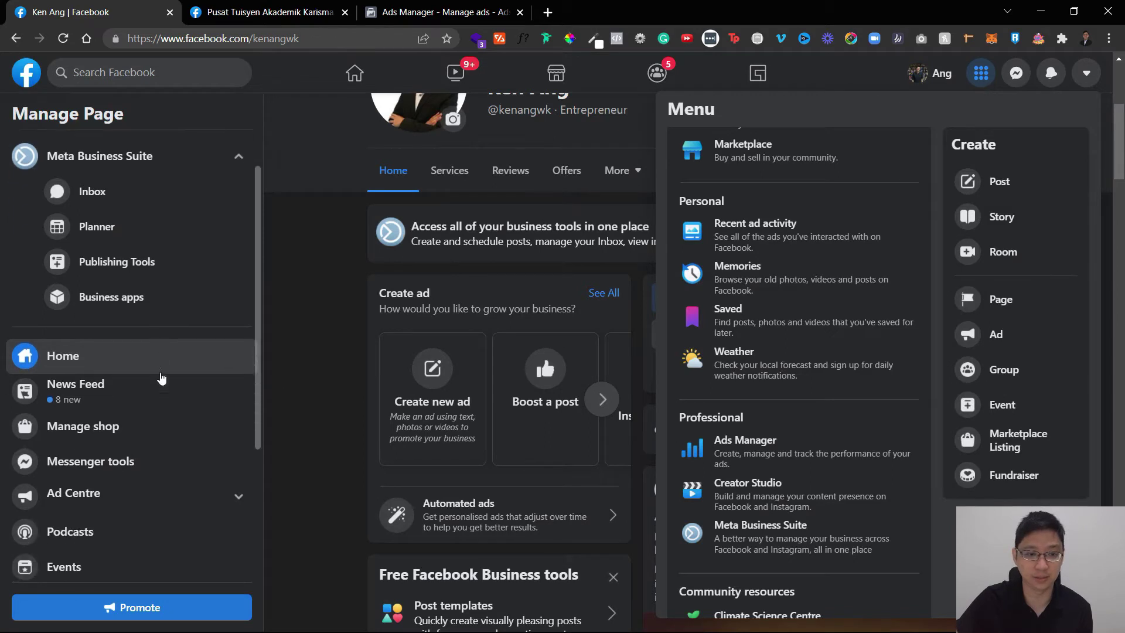
pyautogui.scroll(-2, 165, 317)
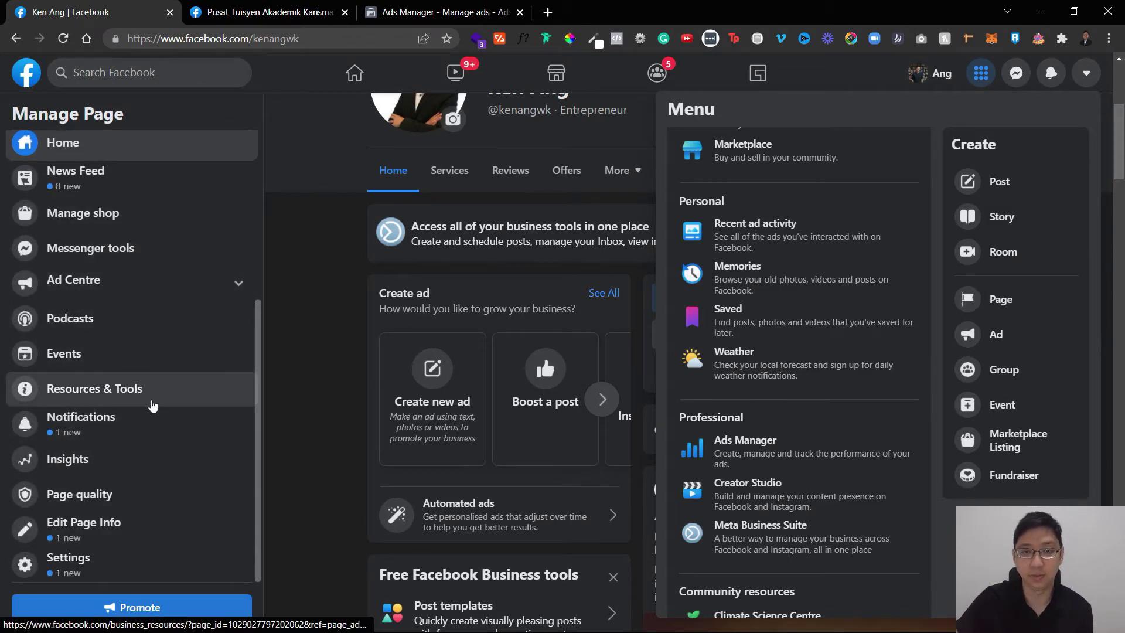
# Return to the business Page and open its Leads Centre
pyautogui.click(280, 4)
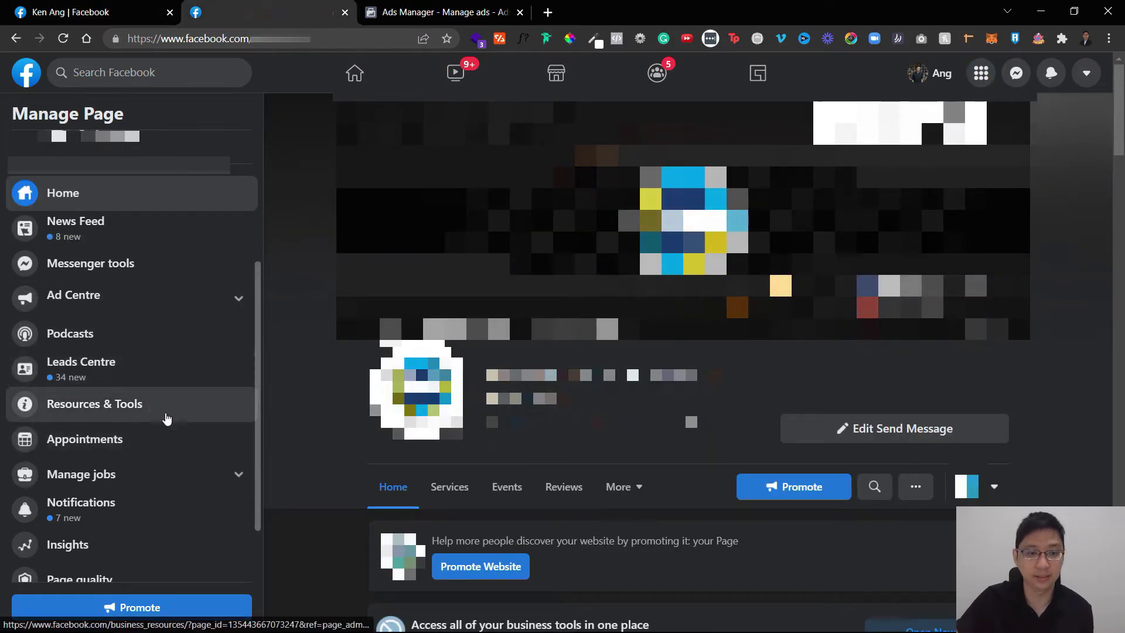
pyautogui.click(134, 377)
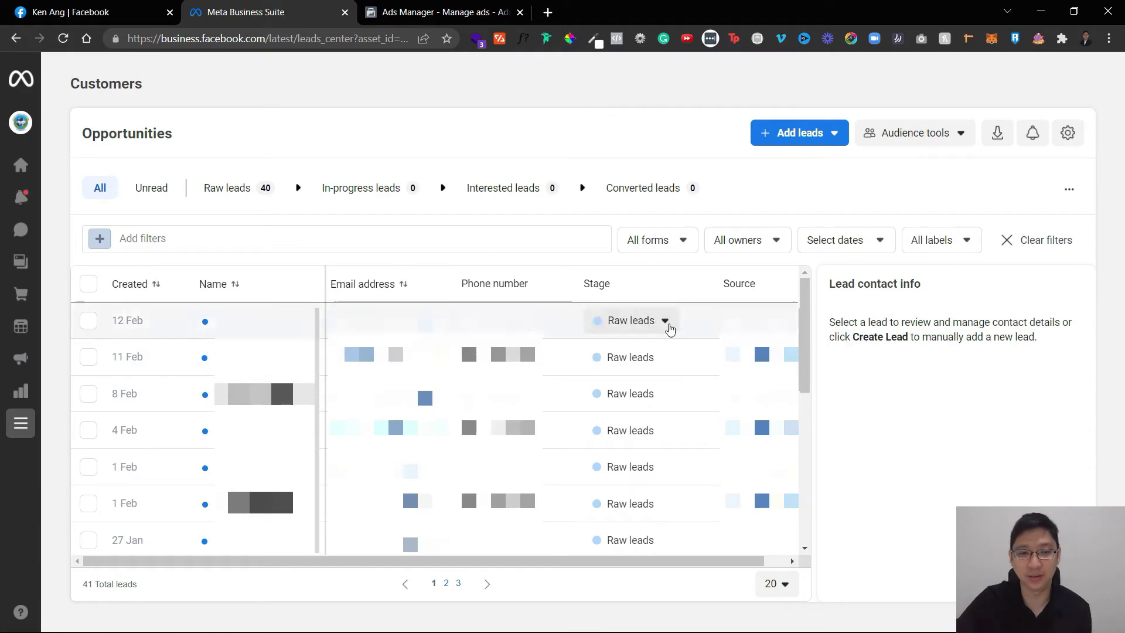
# Glance at the ad results in Ads Manager, return to Leads Centre, and download the leads as CSV with the current filters
pyautogui.hotkey('ctrl', 'Tab')
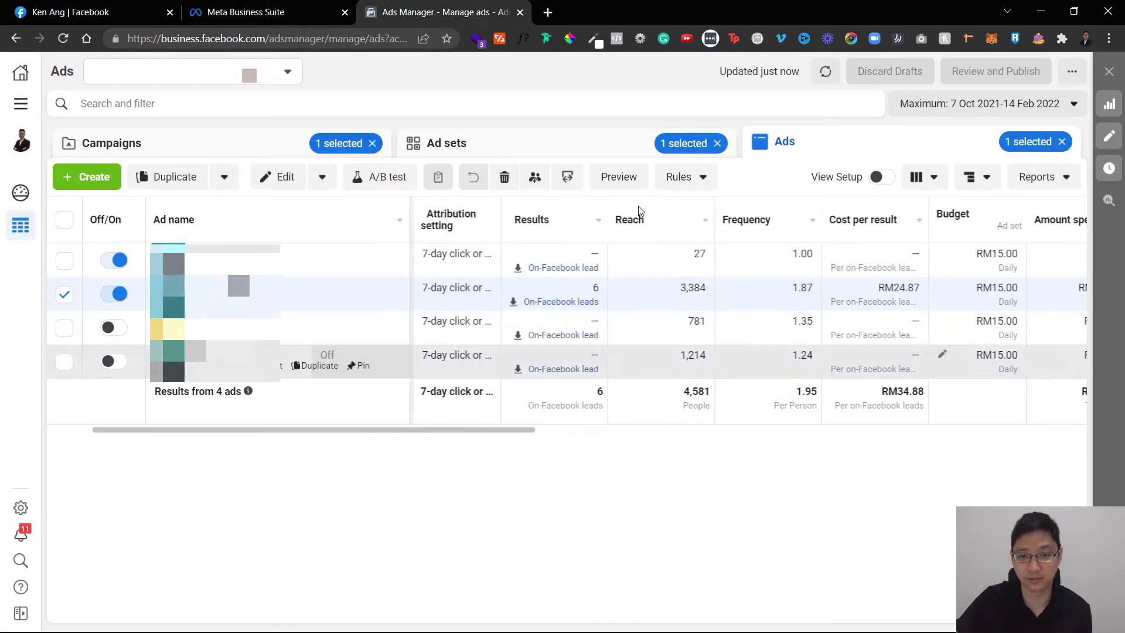
pyautogui.click(264, 12)
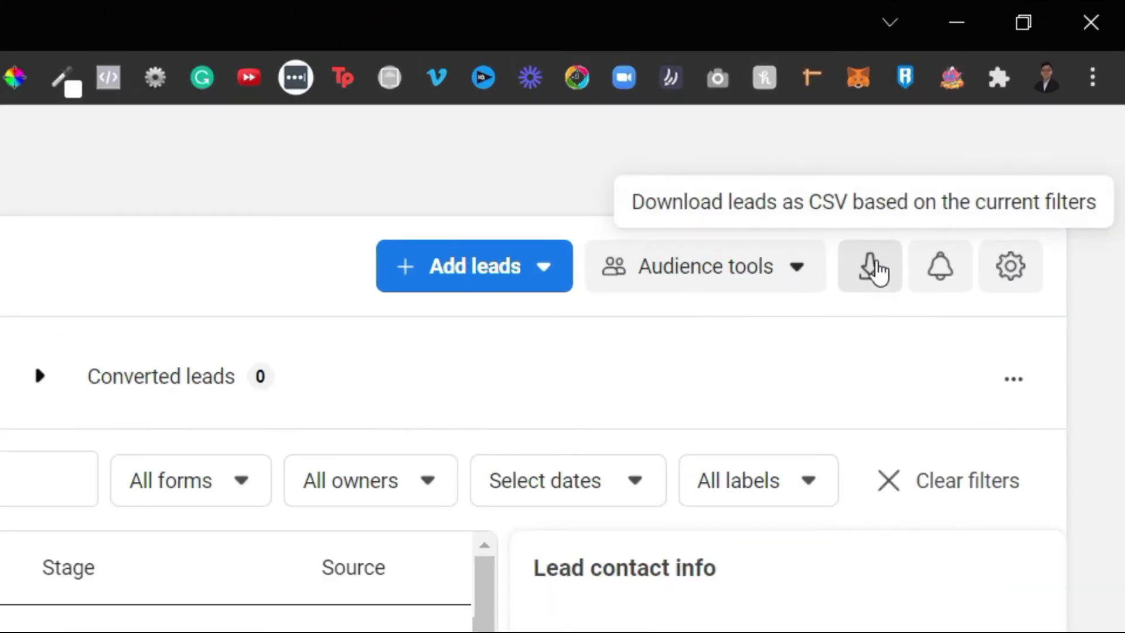
pyautogui.click(883, 278)
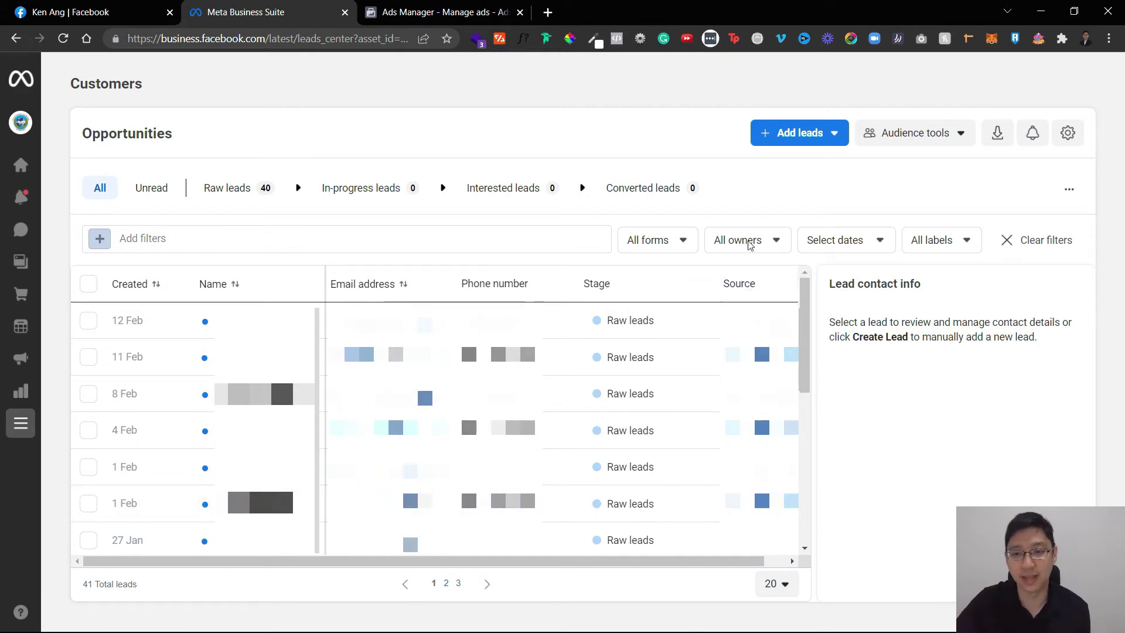
# View the choices for adding leads and the audience tools in Leads Centre
pyautogui.click(801, 137)
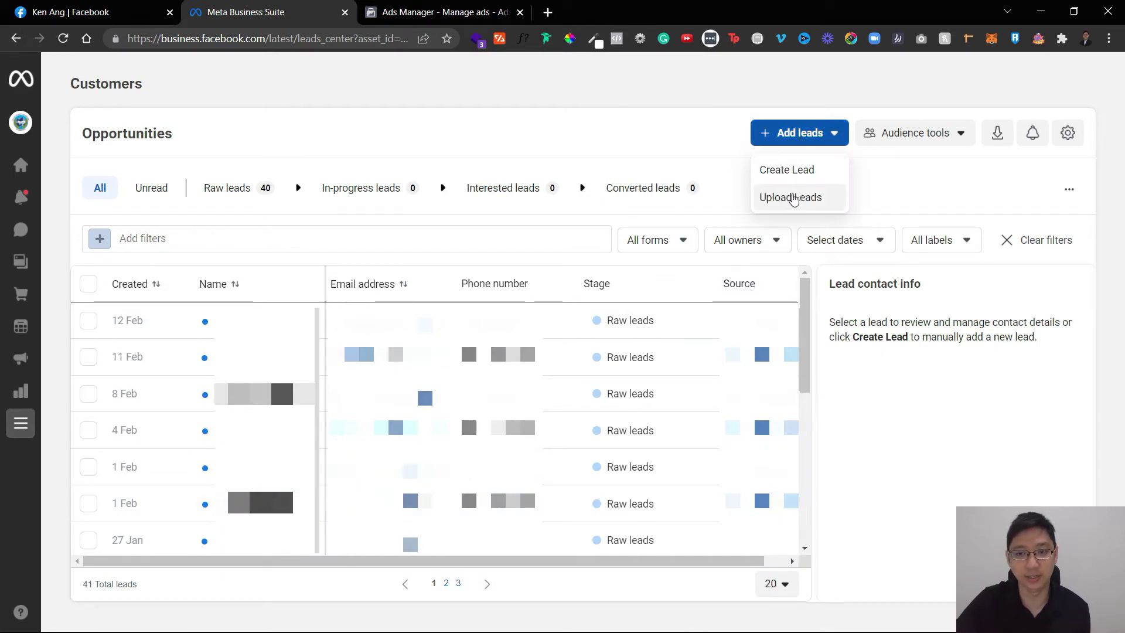
pyautogui.click(624, 111)
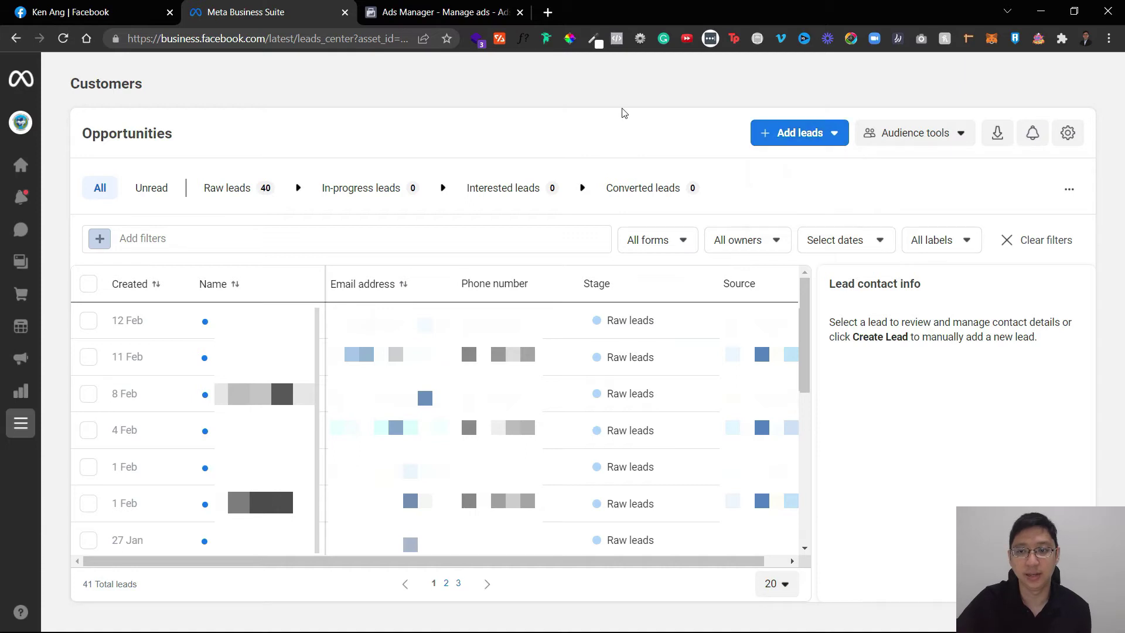
pyautogui.click(961, 134)
pyautogui.click(454, 68)
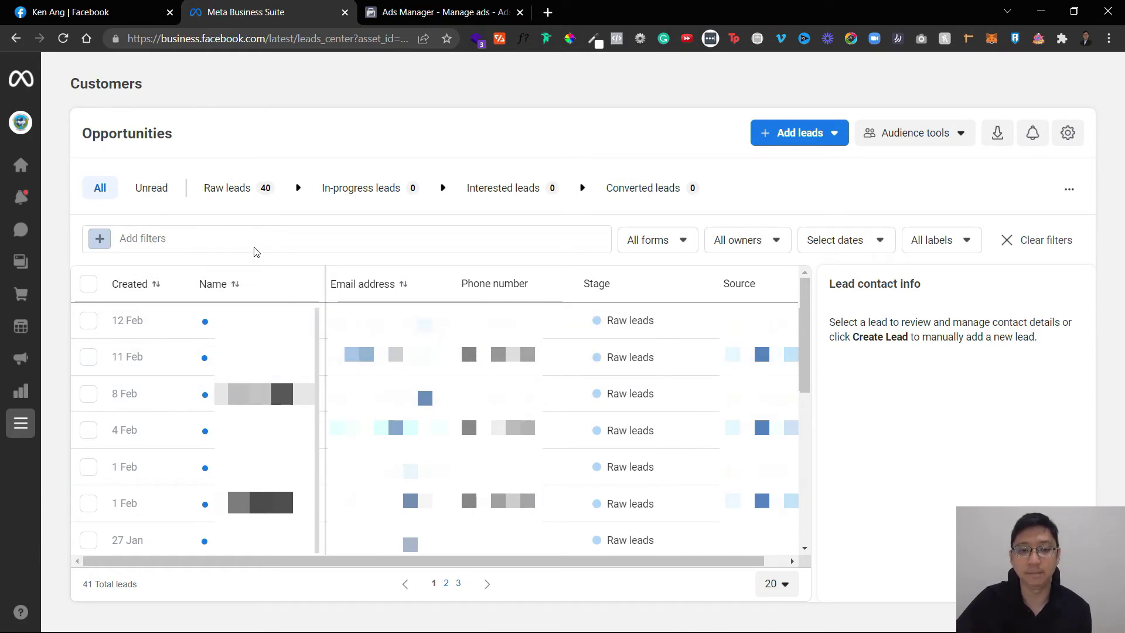
# Open the 12 Feb lead's contact info and review its available stages down to Archived and Bad
pyautogui.click(261, 322)
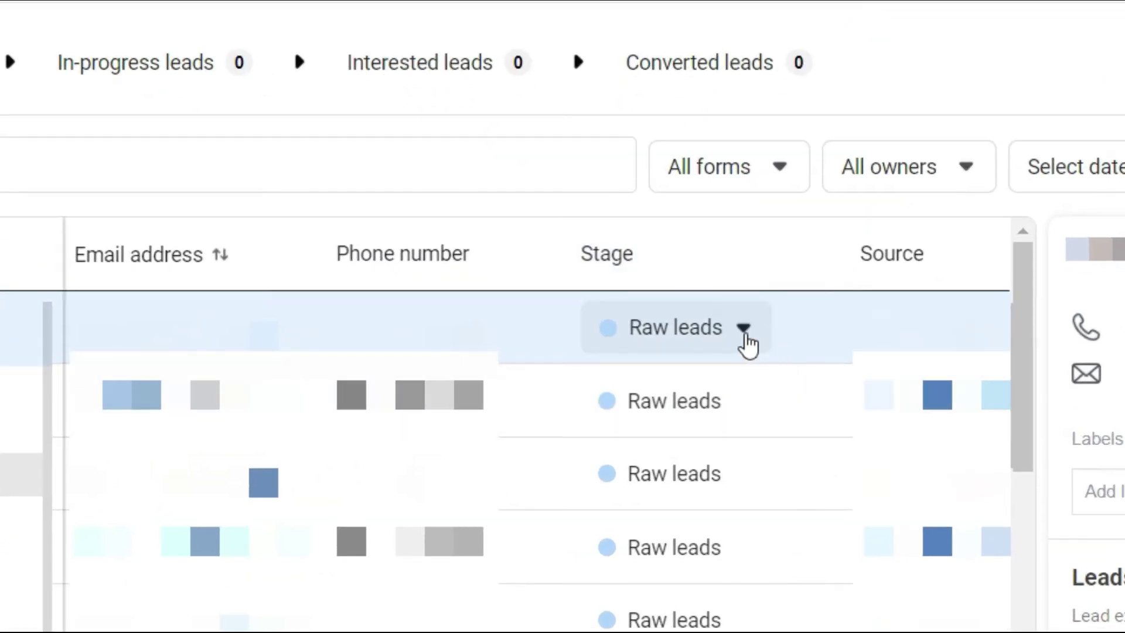
pyautogui.click(744, 329)
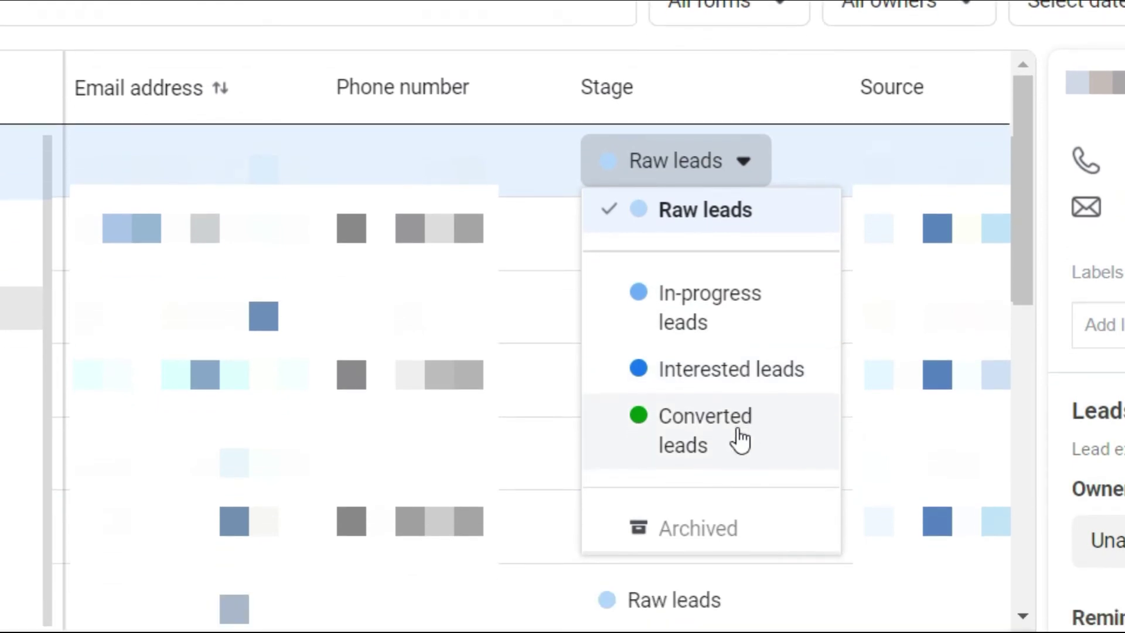
pyautogui.scroll(-1, 739, 431)
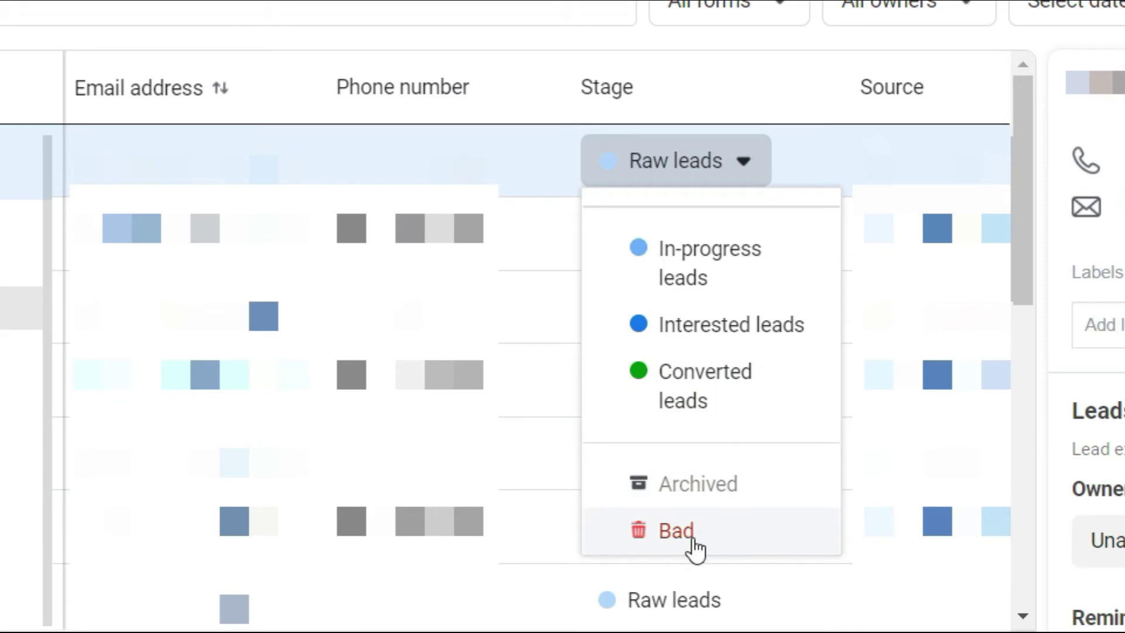
pyautogui.click(798, 216)
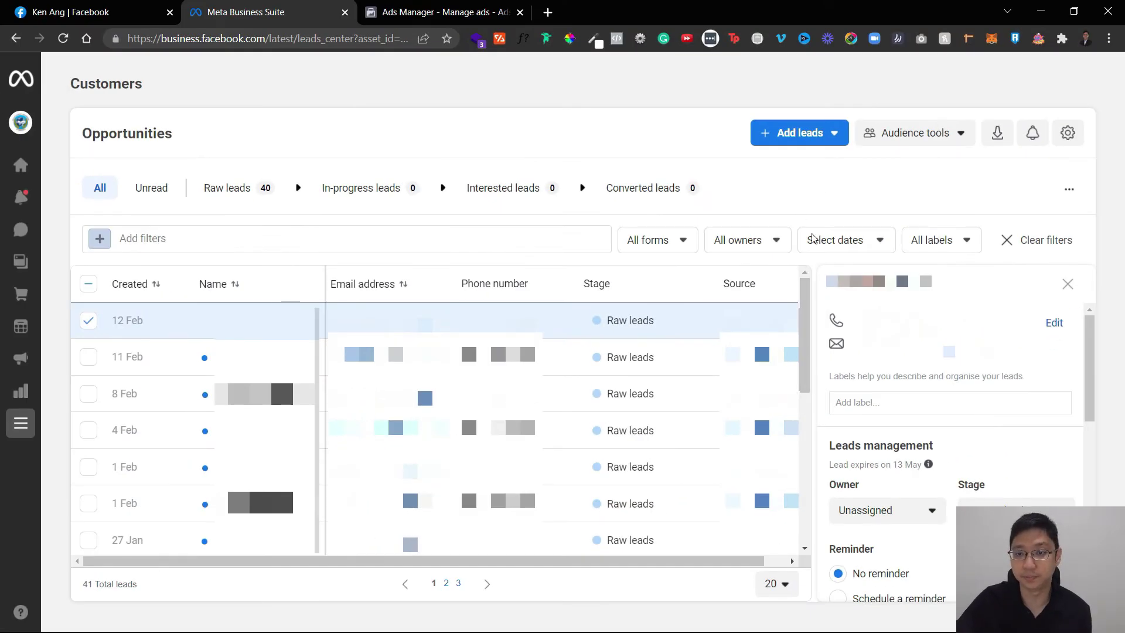
# Review the form and owner filter choices, and the owners assignable to the 12 Feb lead
pyautogui.click(679, 240)
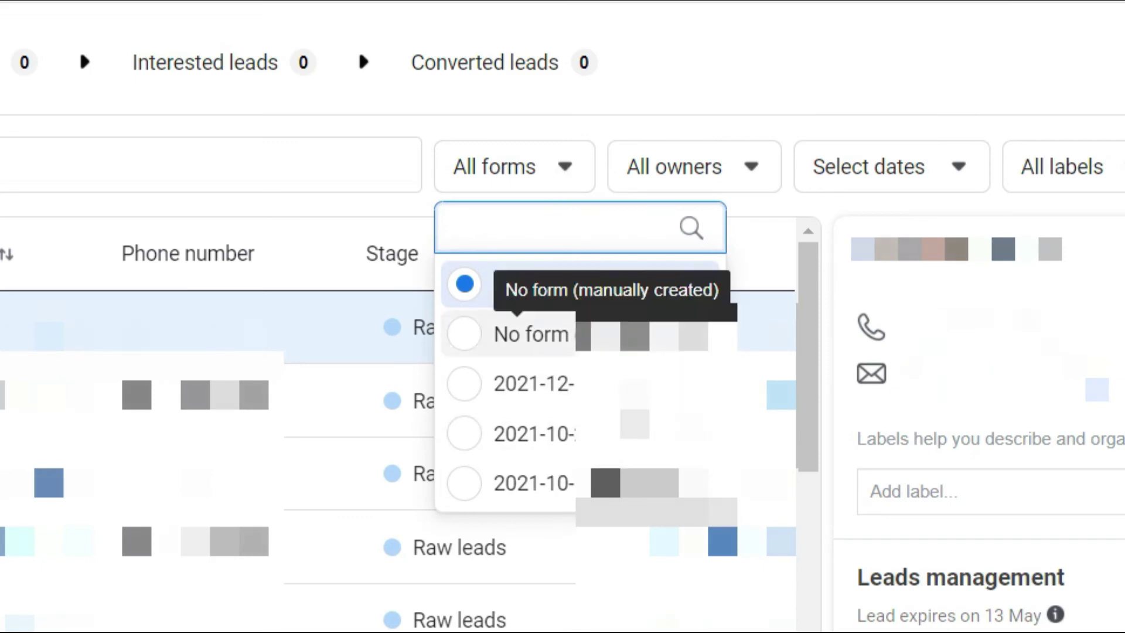
pyautogui.click(756, 176)
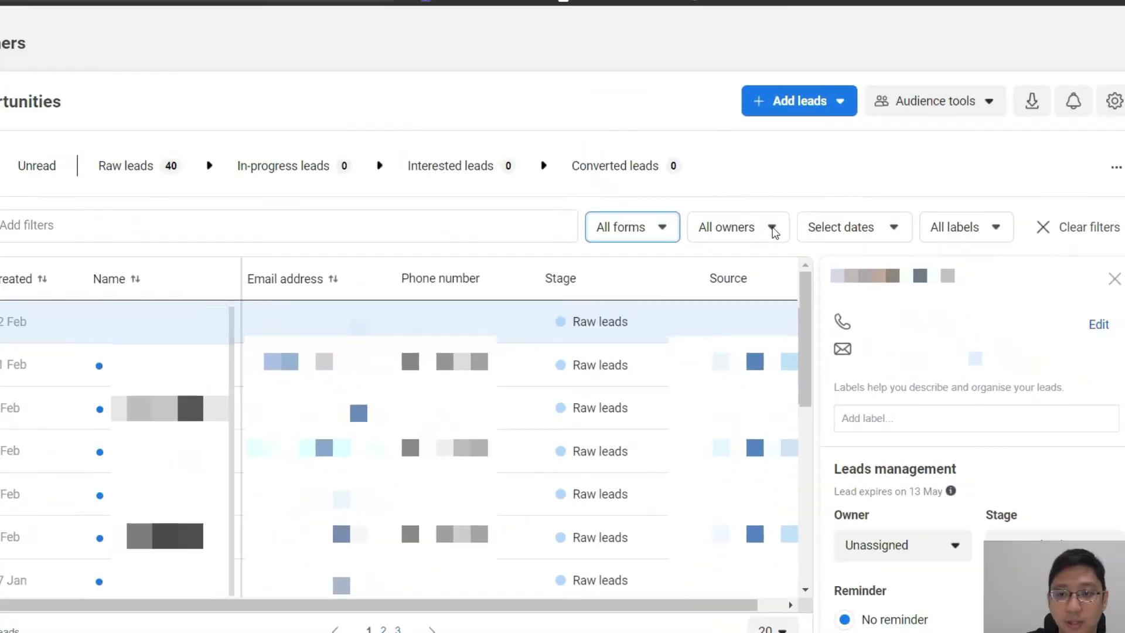
pyautogui.click(774, 230)
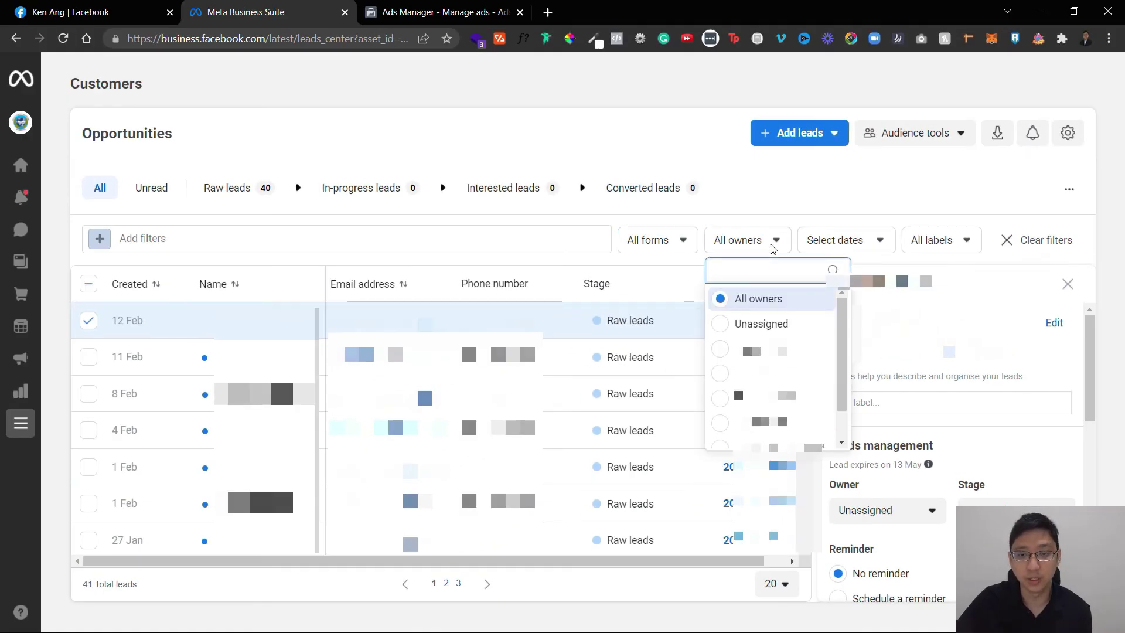
pyautogui.click(773, 245)
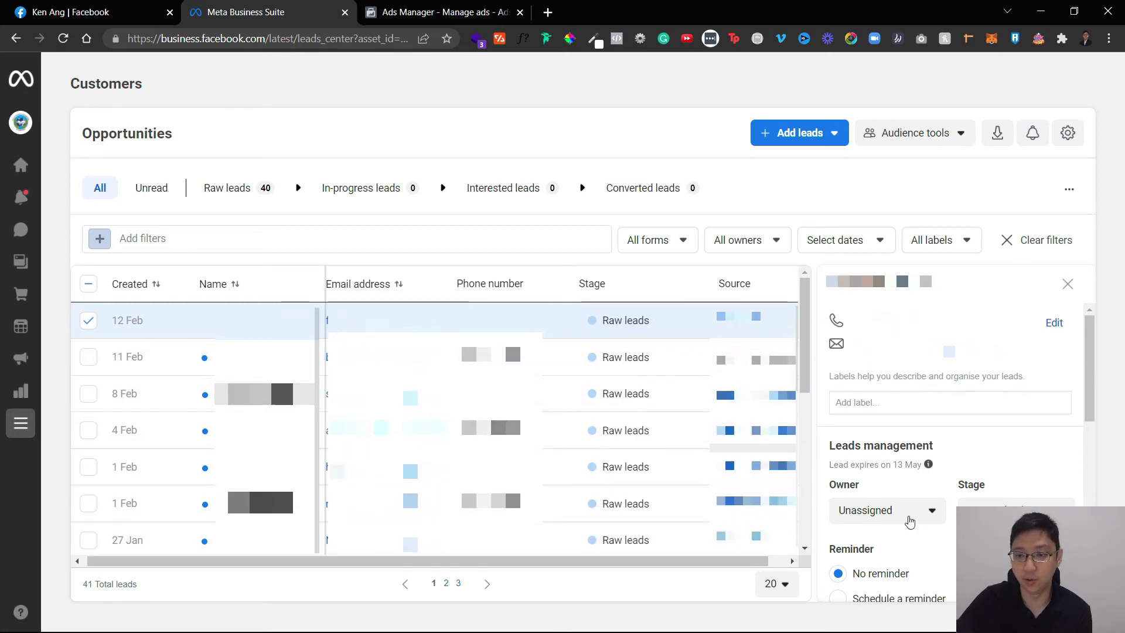
pyautogui.click(888, 516)
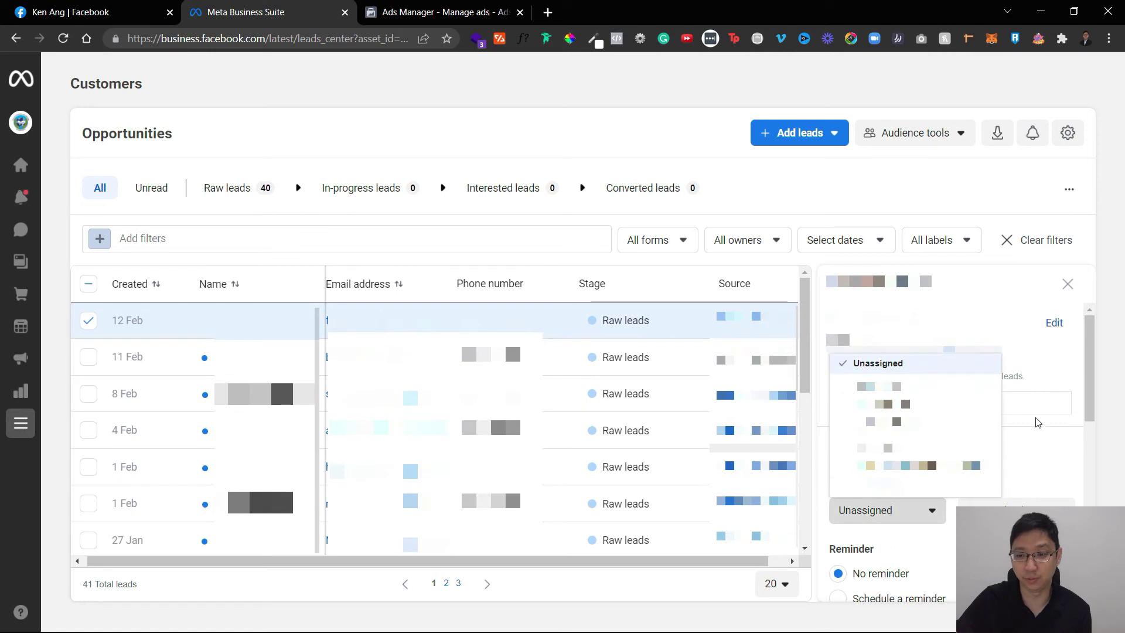
pyautogui.click(1036, 446)
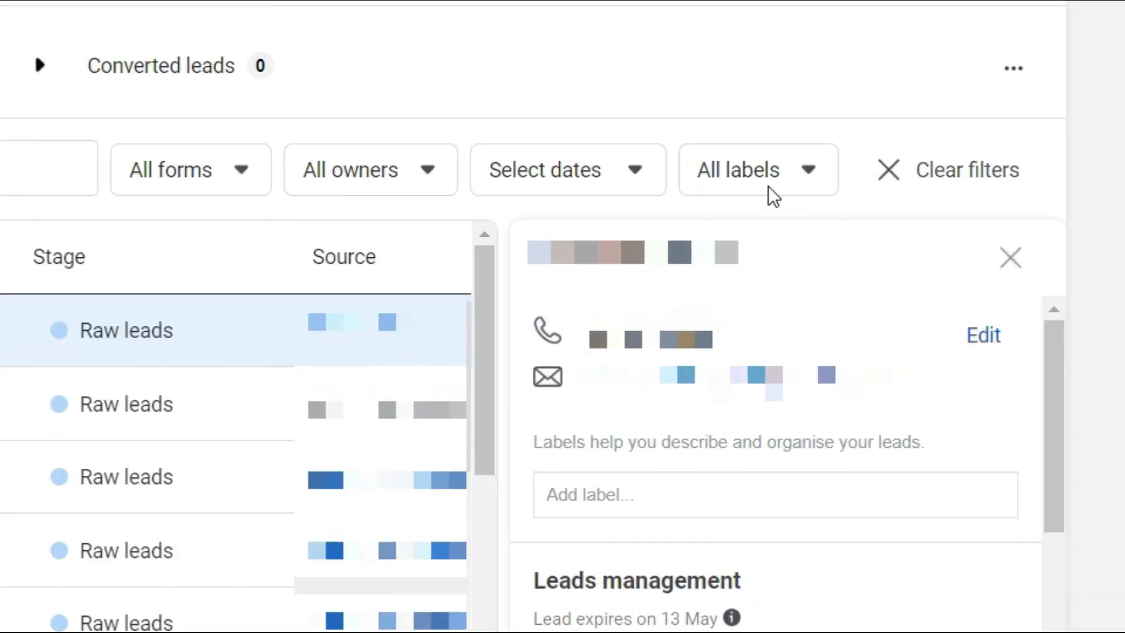
# Review the label and date filter choices for the leads list
pyautogui.click(952, 248)
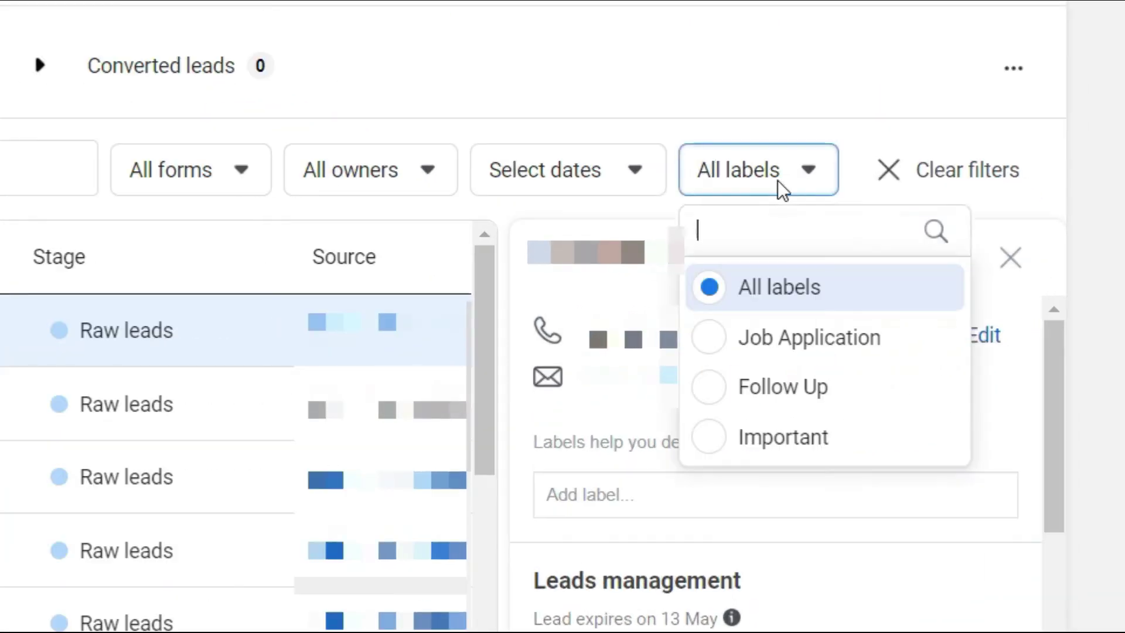
pyautogui.click(583, 172)
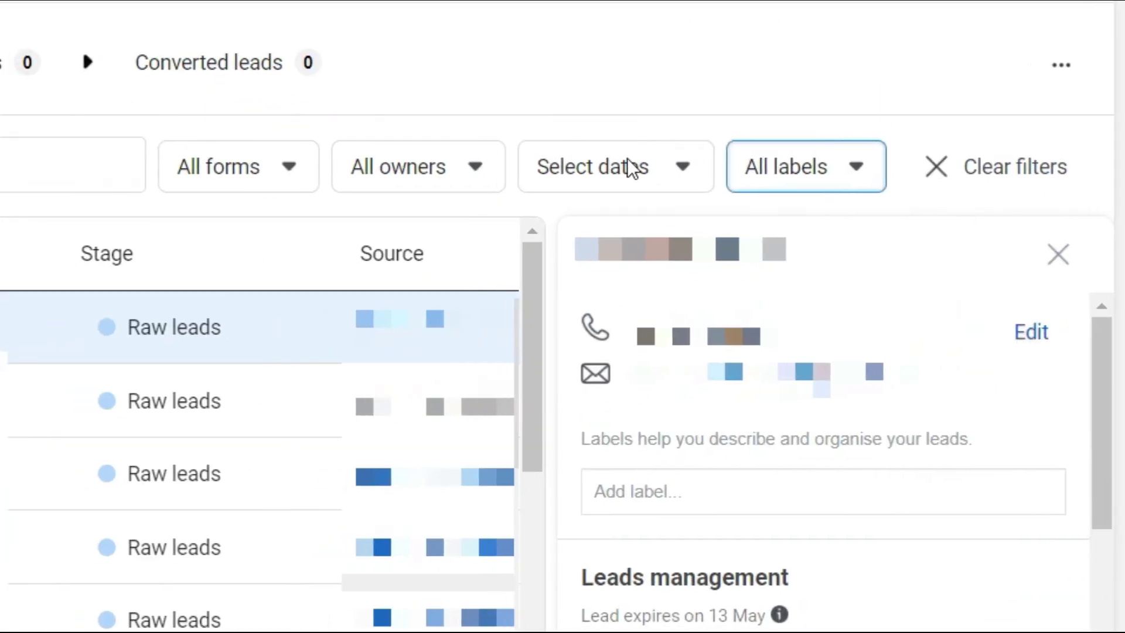
pyautogui.click(633, 169)
pyautogui.click(633, 169)
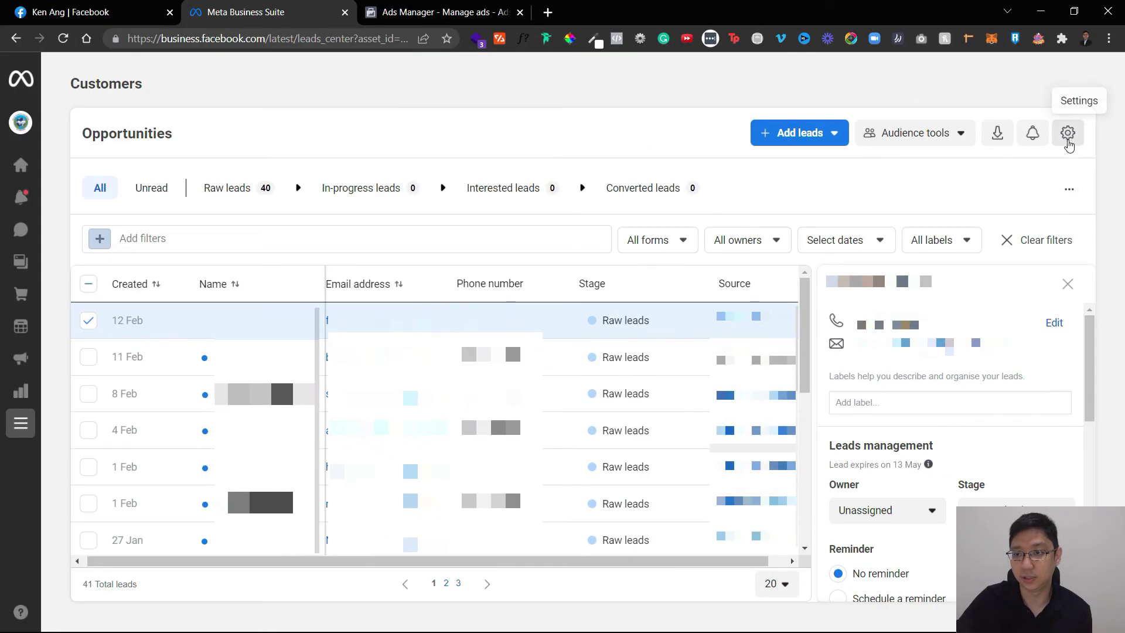
# Open the Leads Centre settings and examine the Add Permissions entry and the lead funnel stages
pyautogui.click(1068, 106)
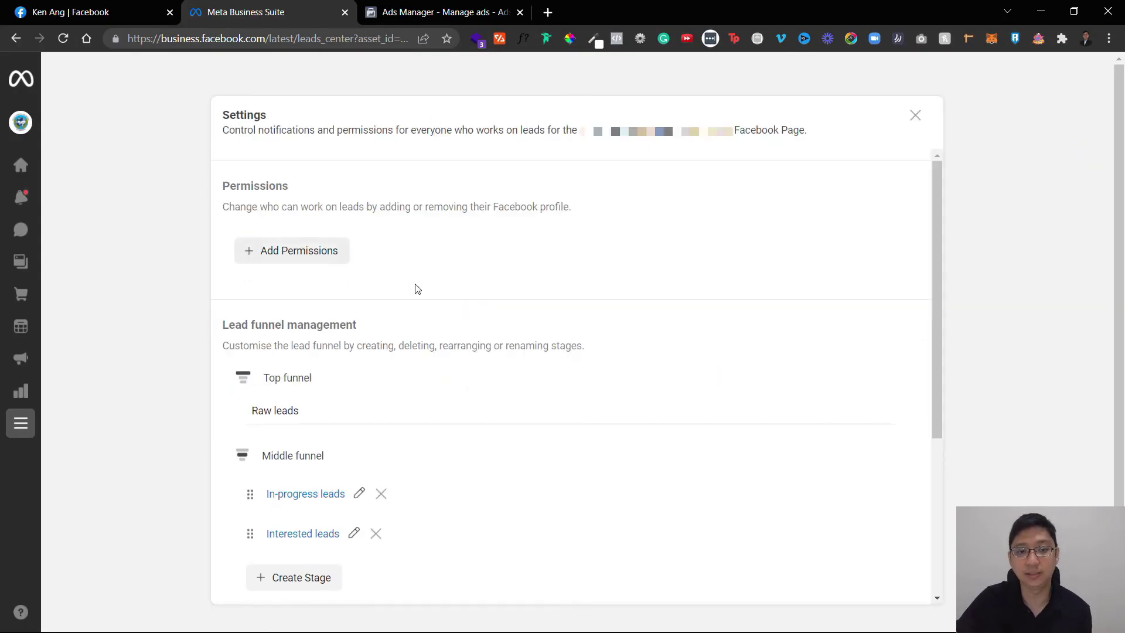
pyautogui.click(289, 252)
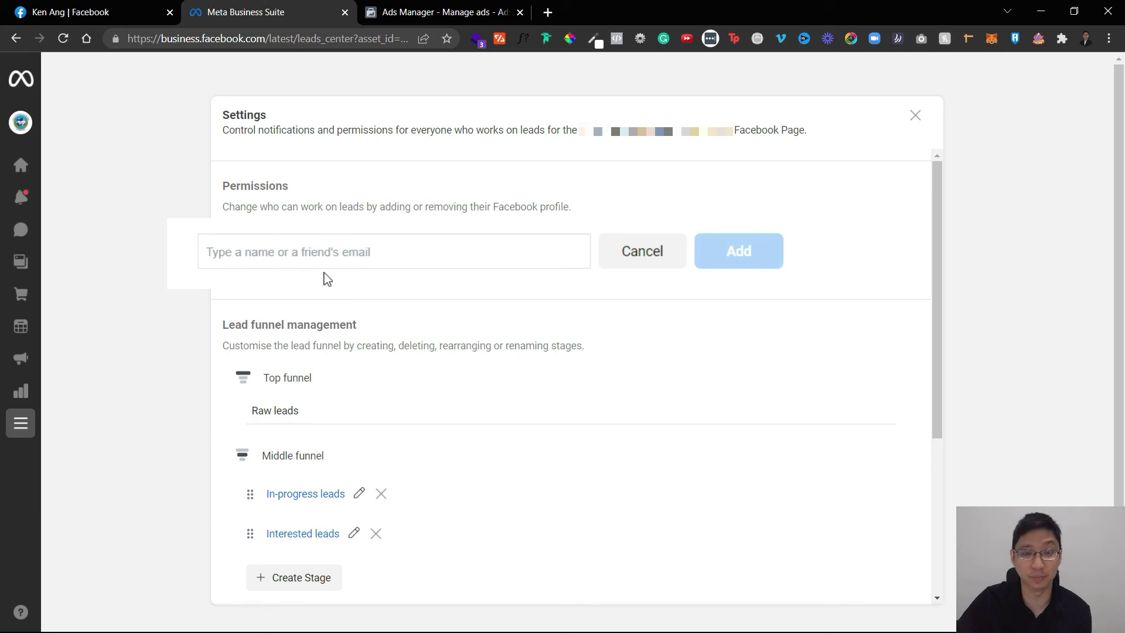
pyautogui.scroll(-3, 551, 322)
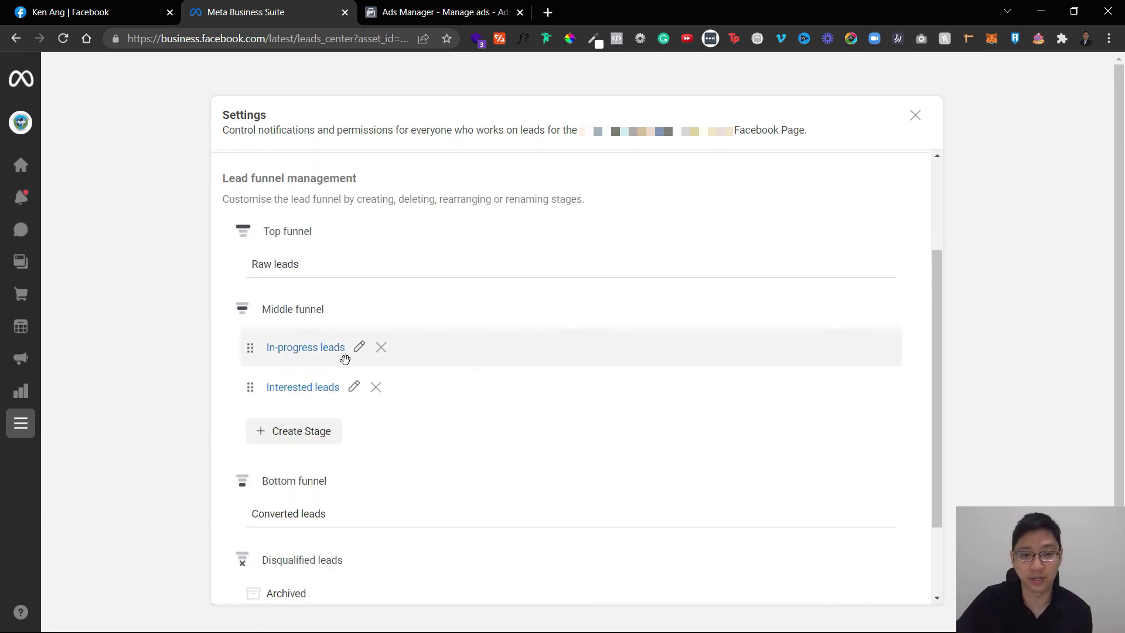
# Examine the remaining lead funnel stages and open the stage name entry under Middle funnel, cancelling it without adding a stage
pyautogui.scroll(-2, 410, 407)
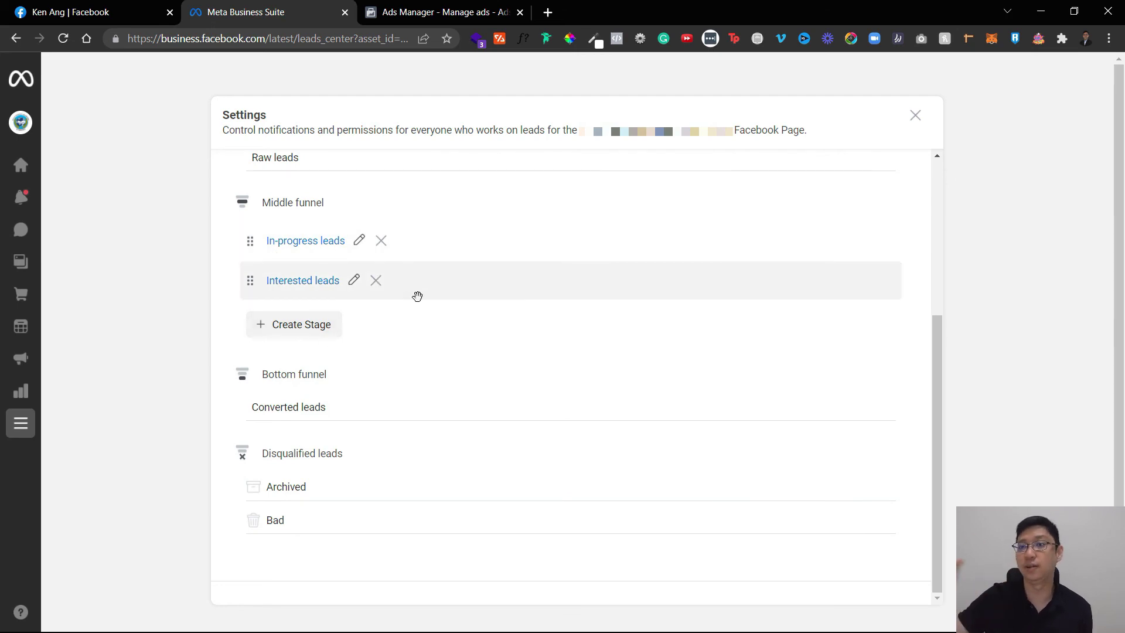
pyautogui.click(320, 327)
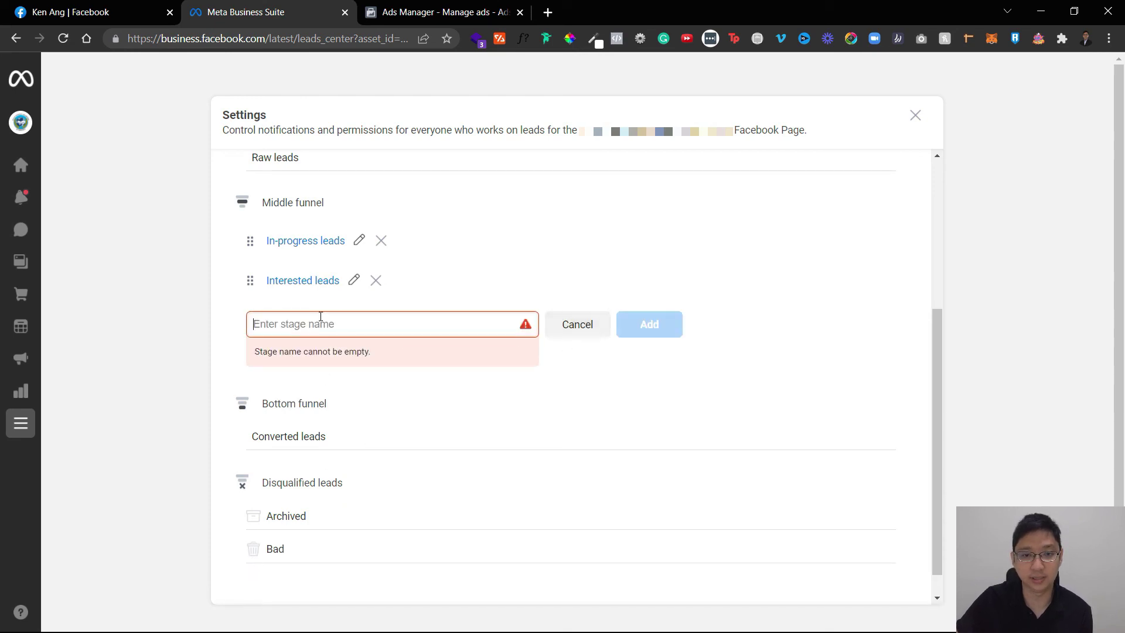
pyautogui.click(582, 330)
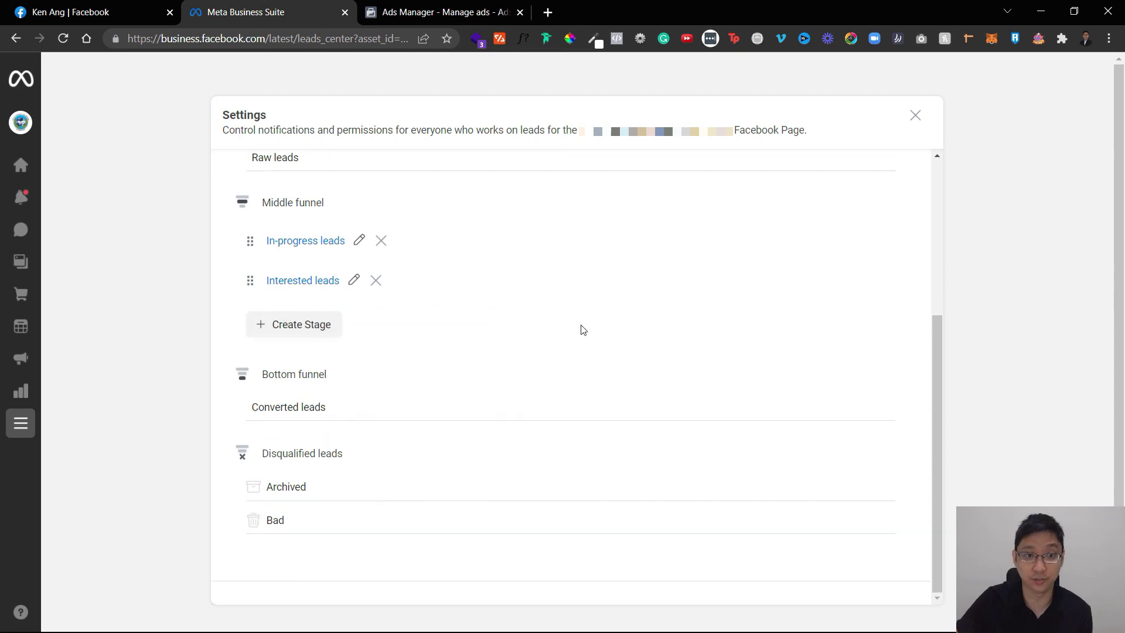
pyautogui.scroll(4, 580, 327)
pyautogui.click(118, 7)
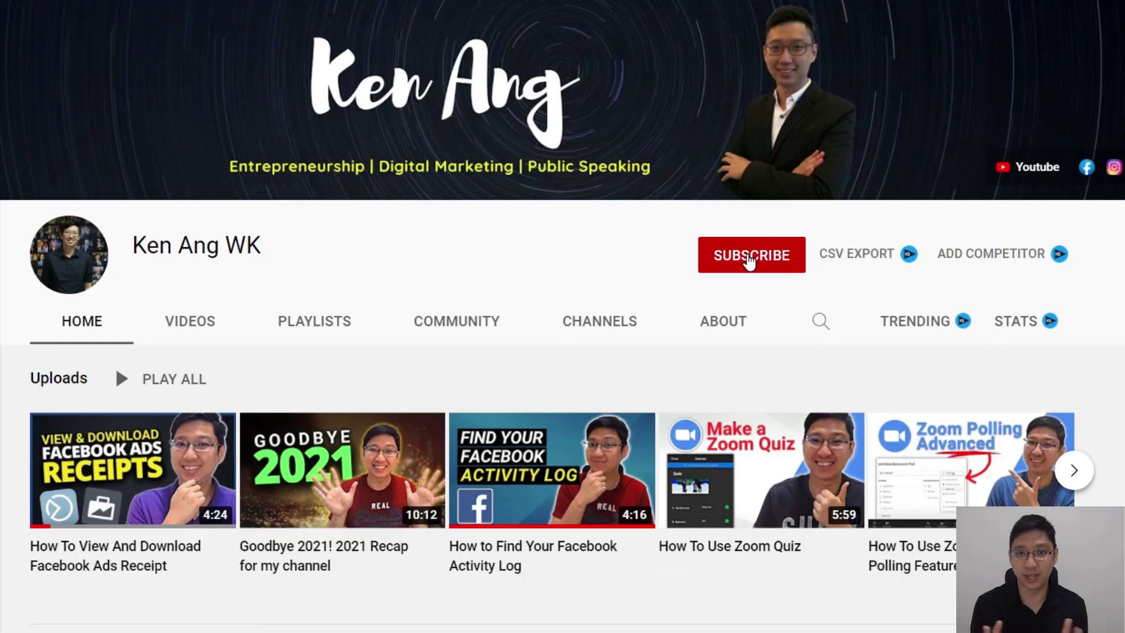
pyautogui.click(747, 256)
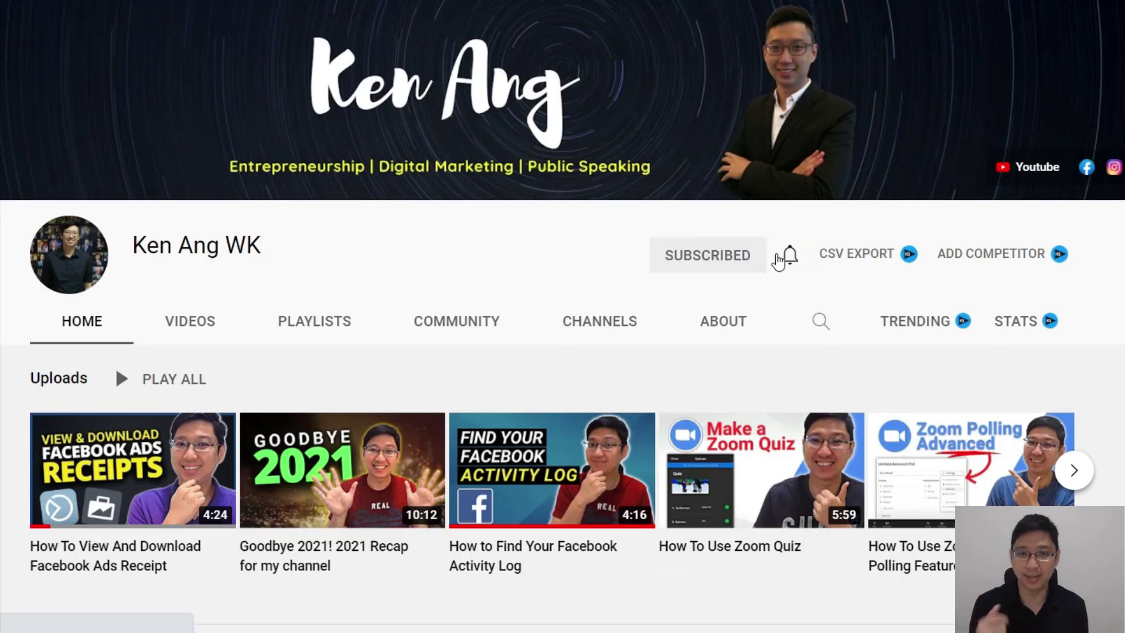
pyautogui.click(788, 256)
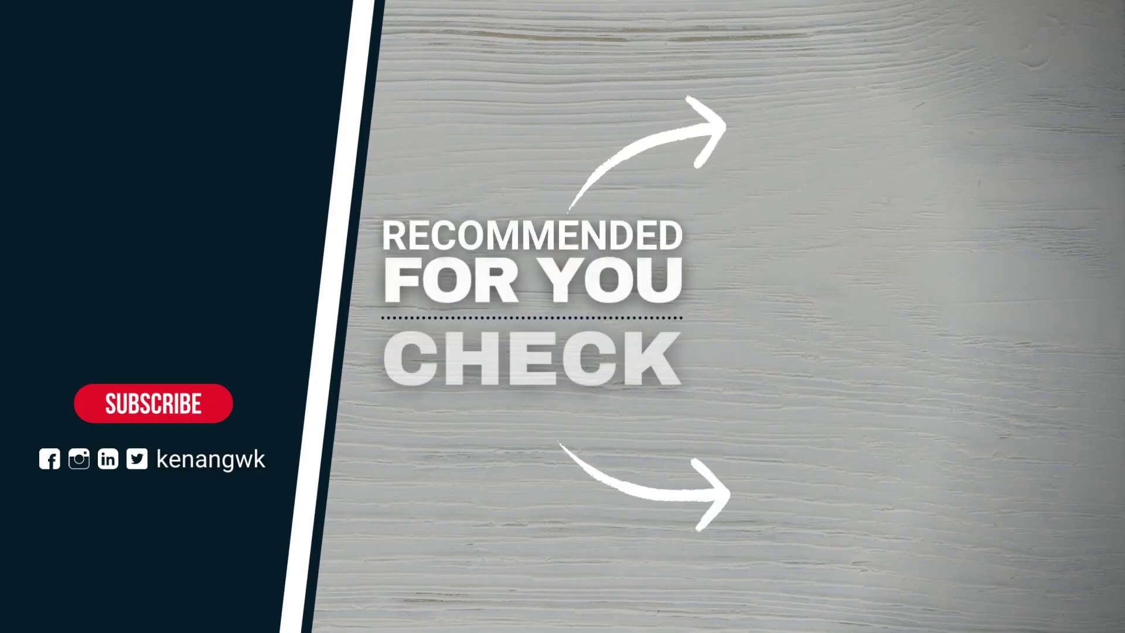